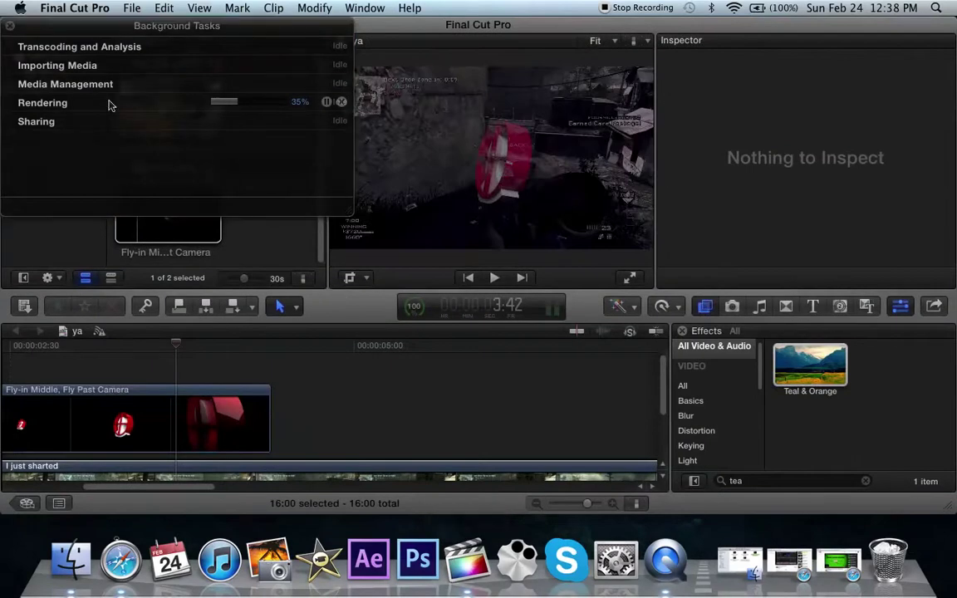
Step: Dismiss the background tasks window and move the playhead back to frame 16 near the start of the timeline
{"action": "left_click", "coordinate": [10, 28]}
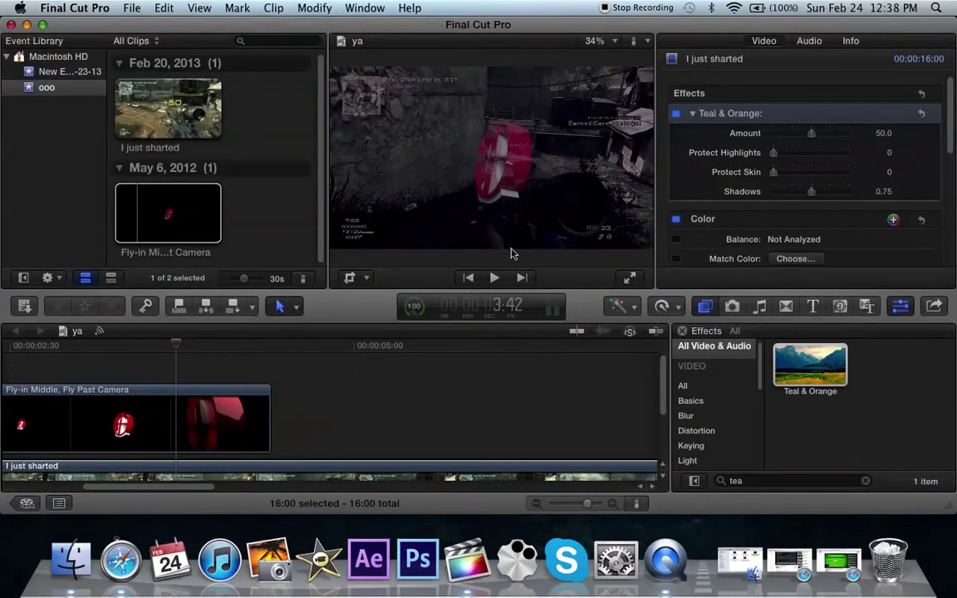
{"action": "left_click_drag", "start_coordinate": [180, 346], "coordinate": [94, 346]}
{"action": "left_click_drag", "start_coordinate": [36, 356], "coordinate": [73, 369]}
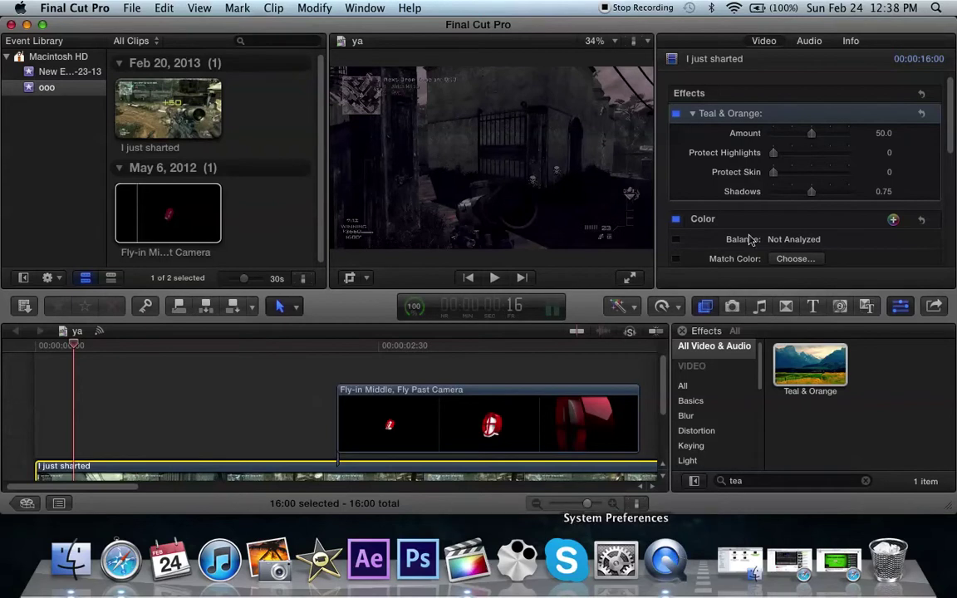
Step: Preview the first seconds of ya.mov from the desktop in QuickTime Player, and return to the Final Cut Pro project
{"action": "left_click", "coordinate": [26, 25]}
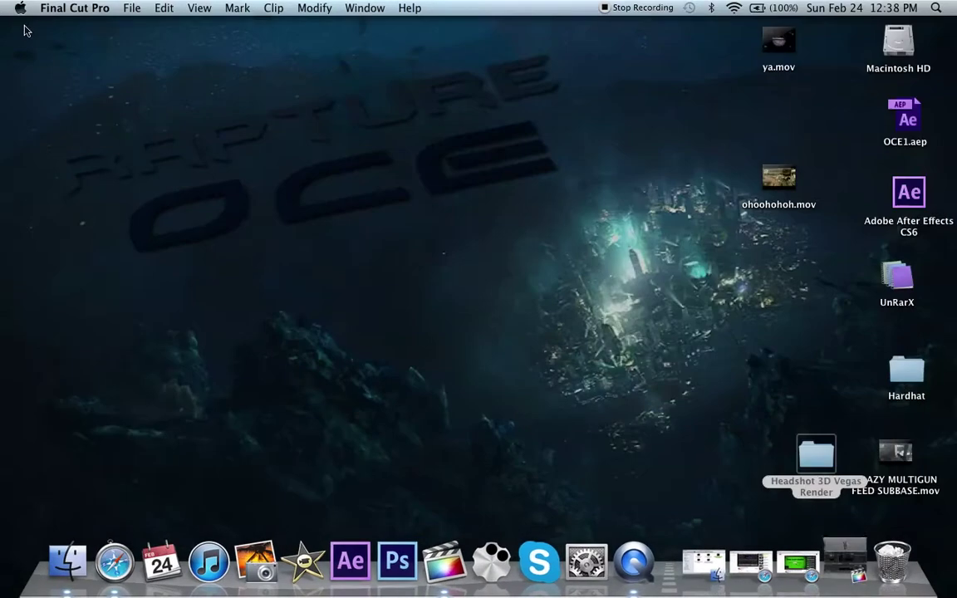
{"action": "double_click", "coordinate": [772, 45]}
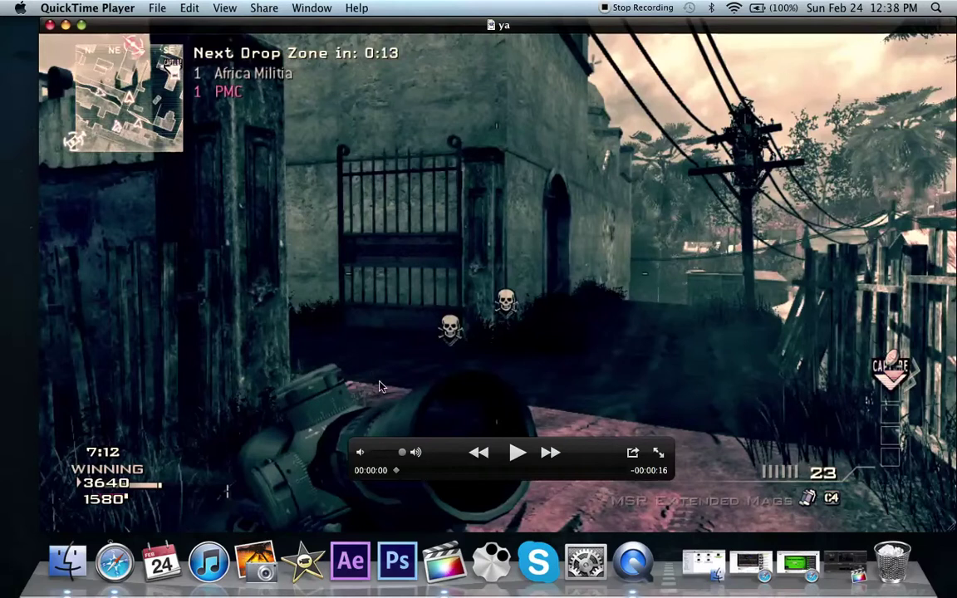
{"action": "left_click", "coordinate": [515, 453]}
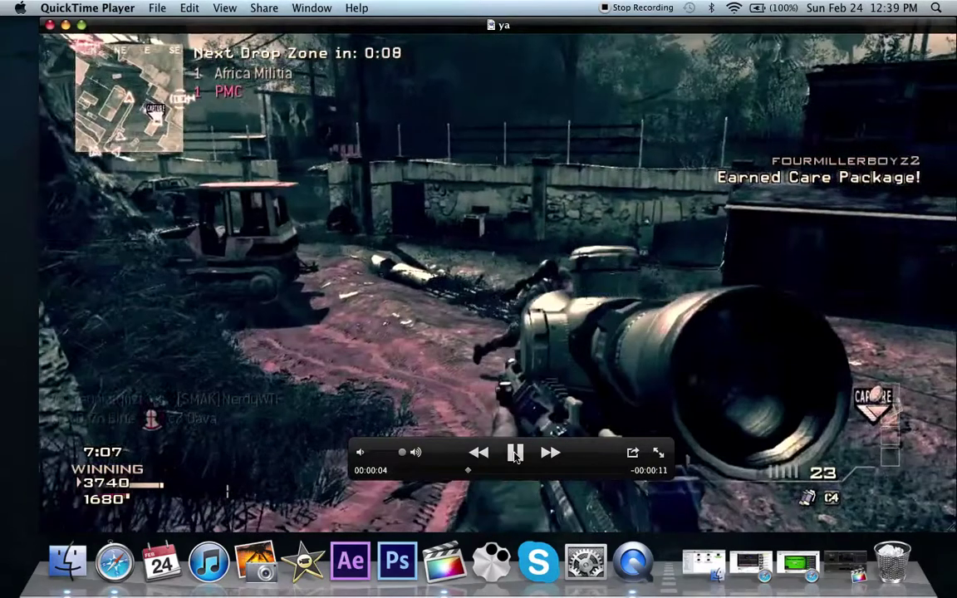
{"action": "left_click", "coordinate": [515, 455]}
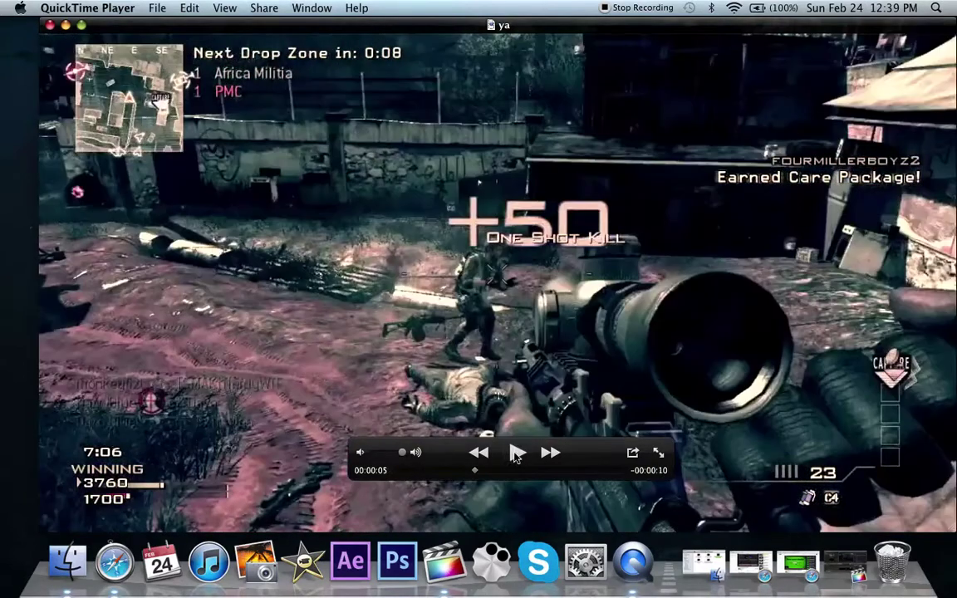
{"action": "left_click", "coordinate": [49, 27]}
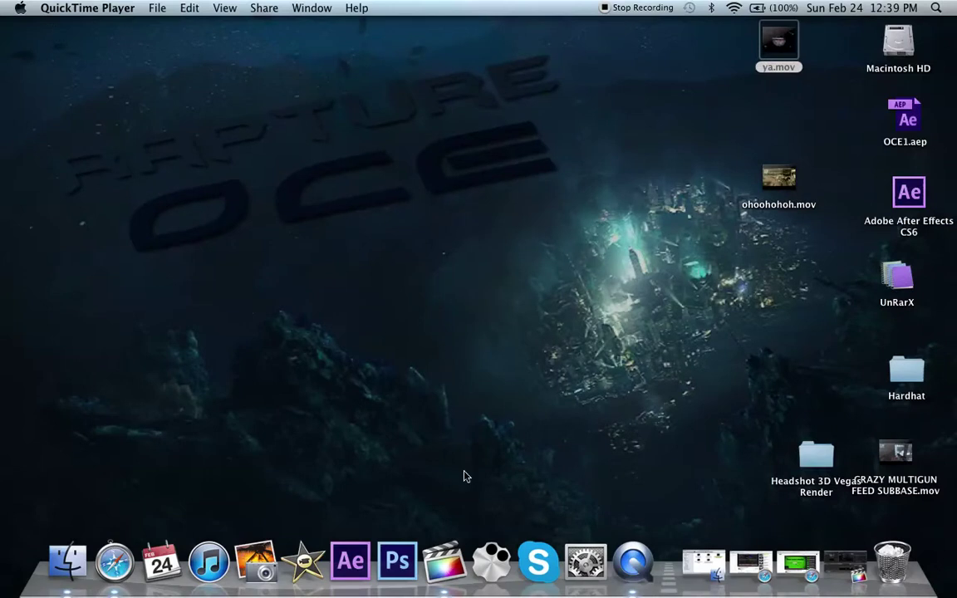
{"action": "left_click", "coordinate": [443, 561]}
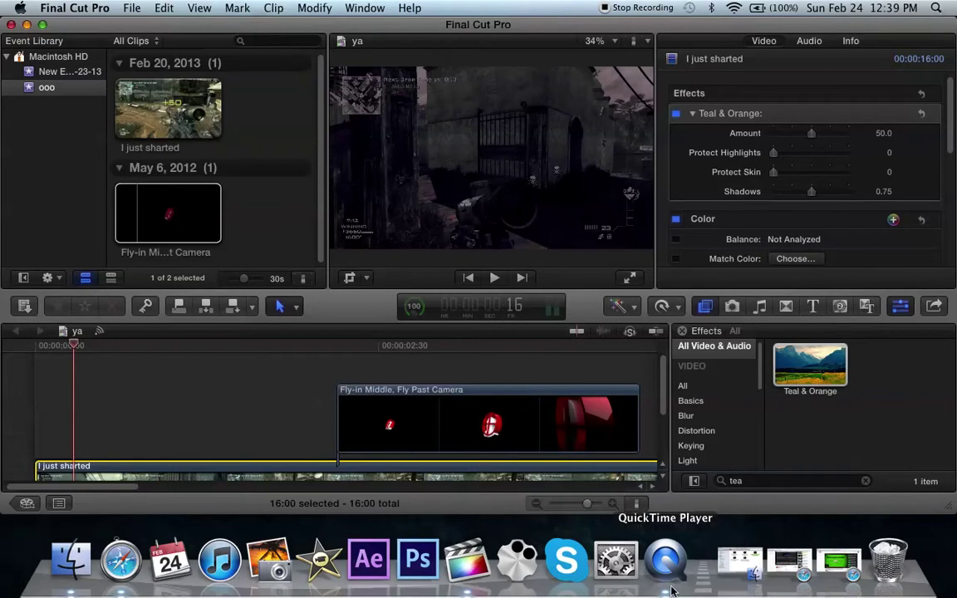
Step: Select the Fly-in Middle, Fly Past Camera clip and place the playhead near its start at 2:12
{"action": "left_click", "coordinate": [665, 558]}
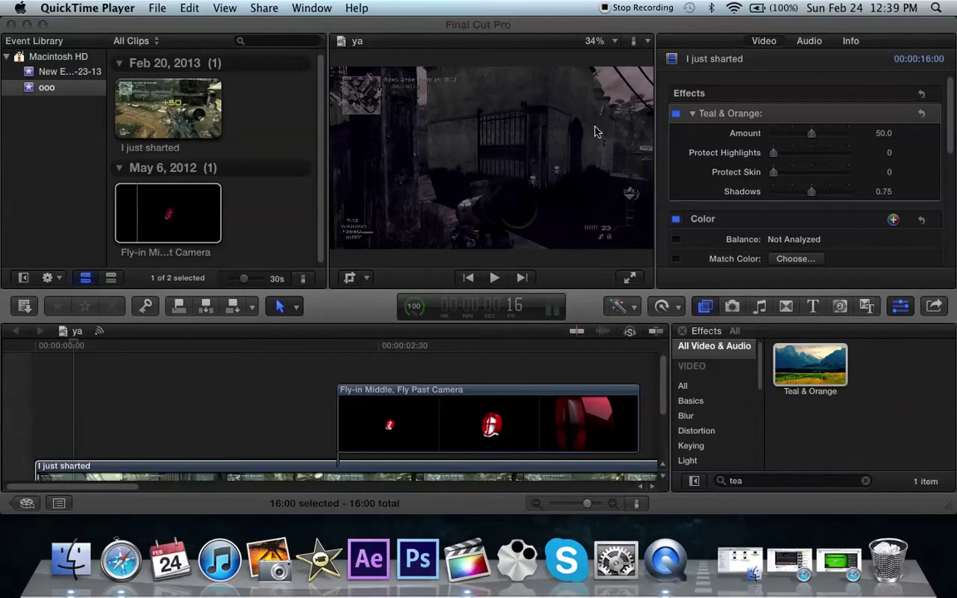
{"action": "scroll", "coordinate": [531, 442], "scroll_direction": "down", "scroll_amount": 3}
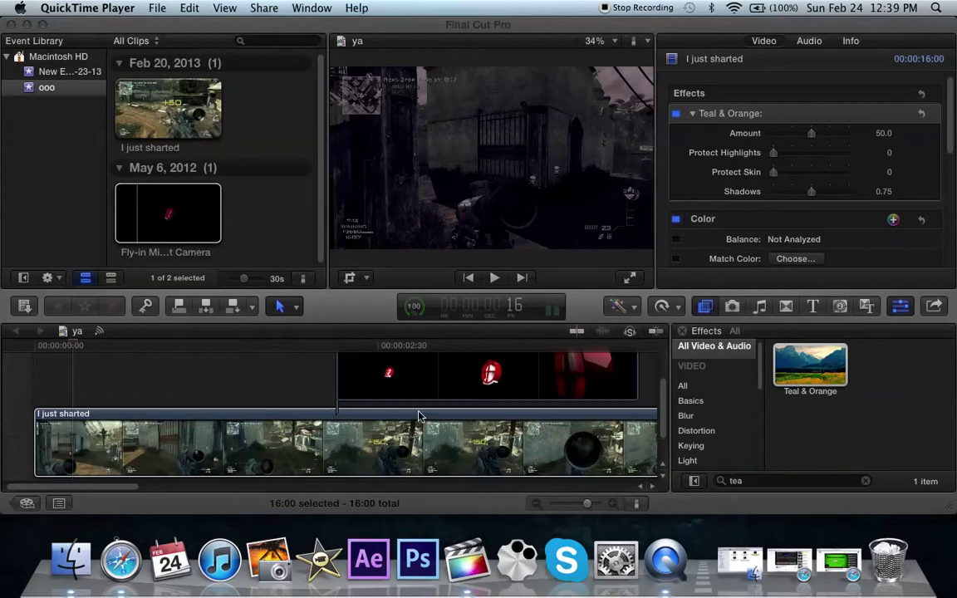
{"action": "scroll", "coordinate": [418, 415], "scroll_direction": "up", "scroll_amount": 4}
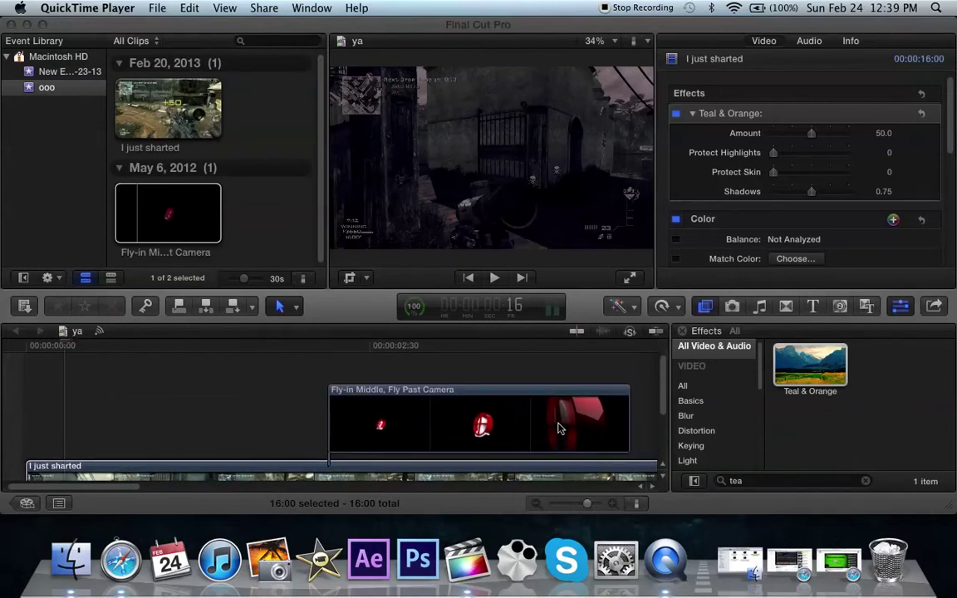
{"action": "left_click", "coordinate": [544, 395]}
{"action": "left_click", "coordinate": [525, 392]}
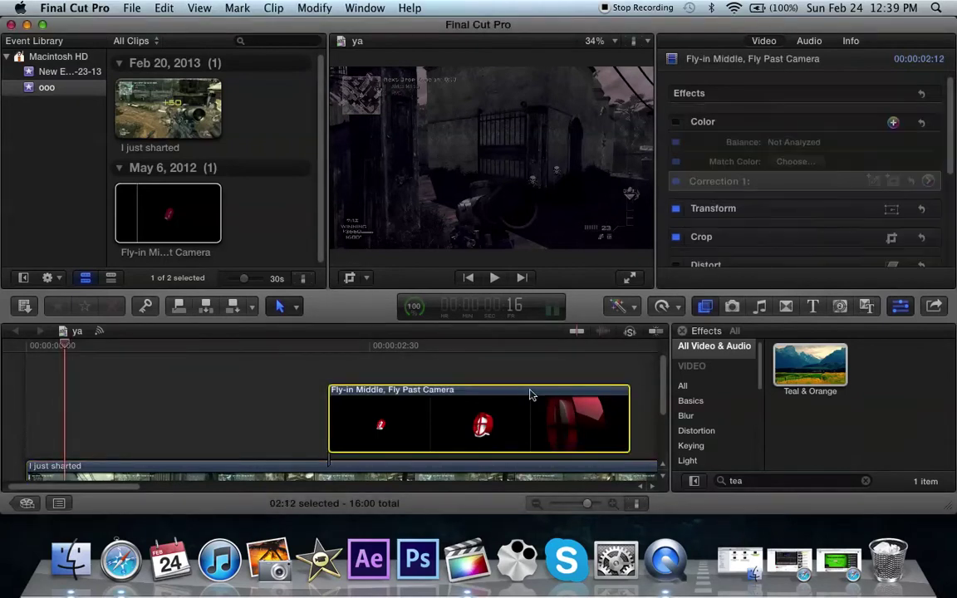
{"action": "left_click_drag", "start_coordinate": [587, 509], "coordinate": [587, 509]}
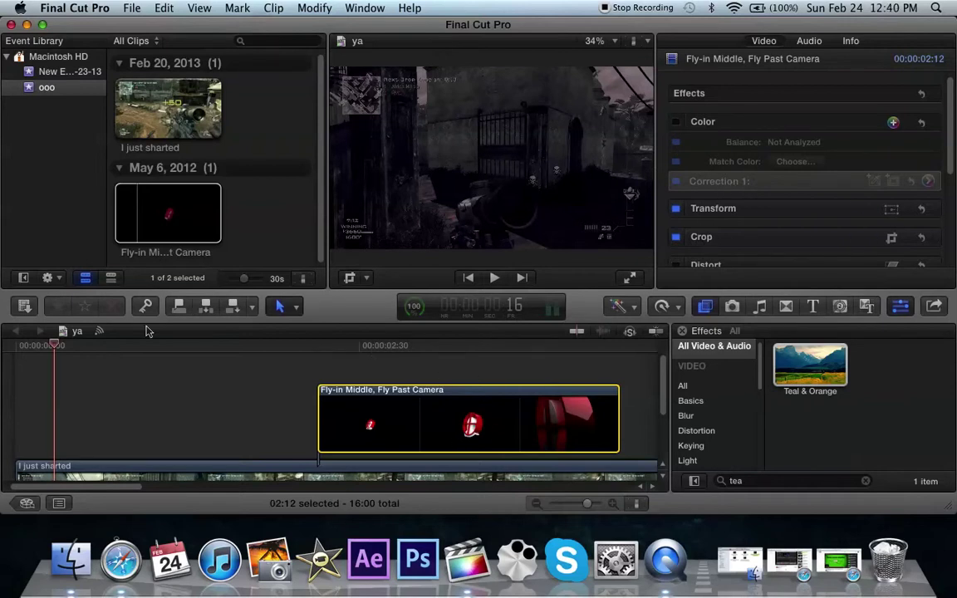
{"action": "left_click_drag", "start_coordinate": [57, 353], "coordinate": [320, 372]}
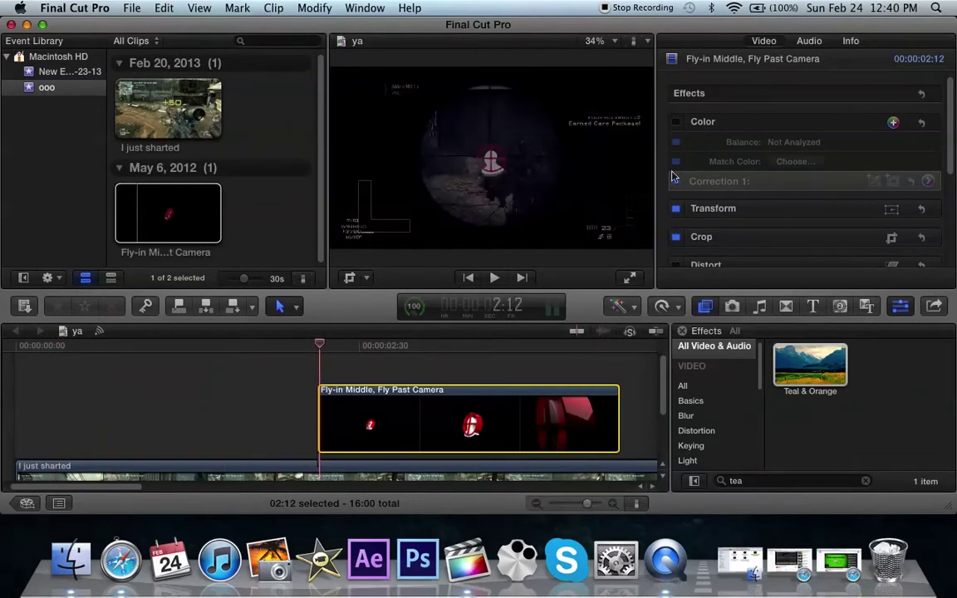
Step: Turn on the Color correction of the fly-in clip to compare the look, and turn it off again
{"action": "left_click", "coordinate": [676, 123]}
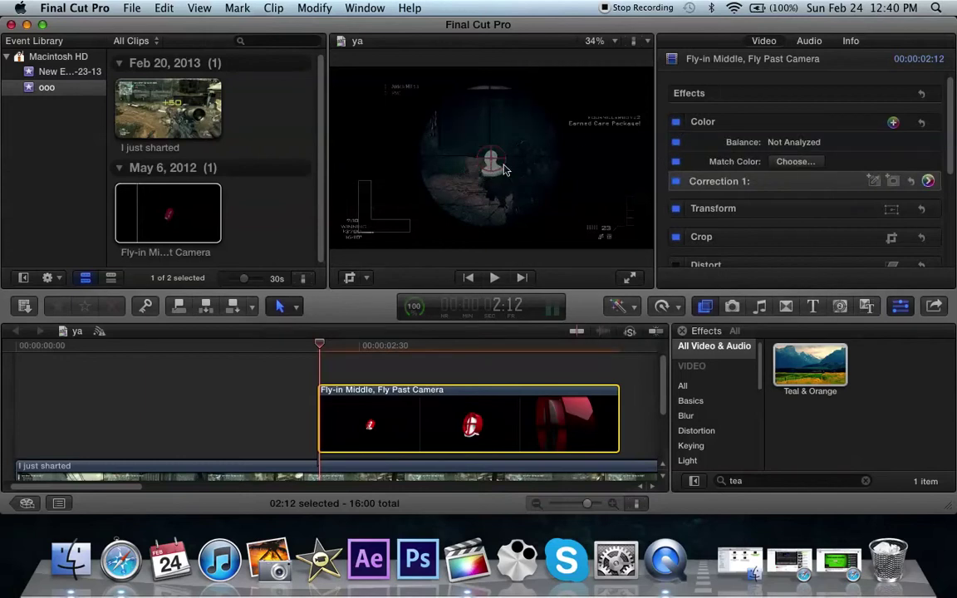
{"action": "left_click", "coordinate": [678, 122]}
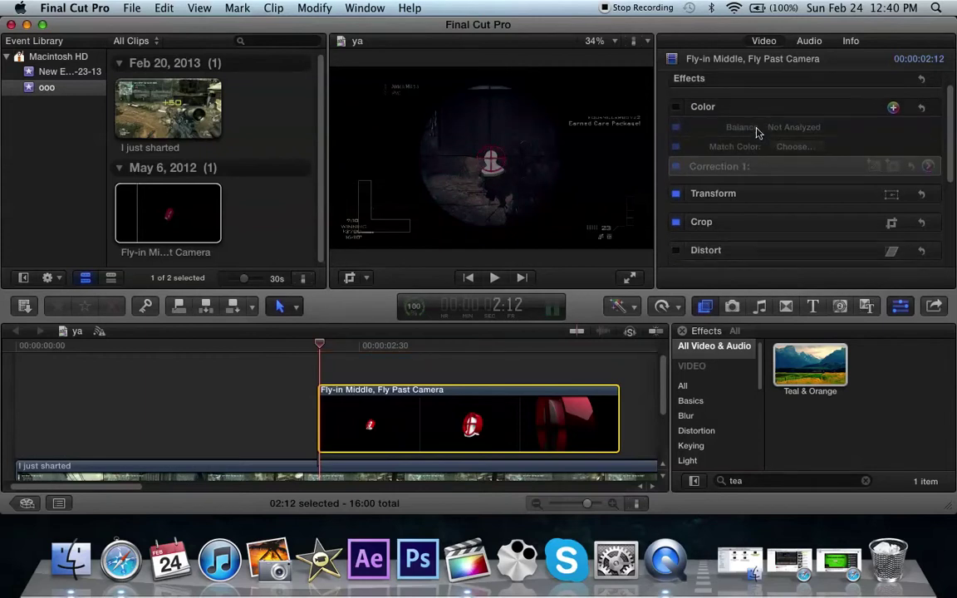
Step: Switch the fly-in clip's compositing blend mode to Normal for comparison, and set it back to Lighten
{"action": "scroll", "coordinate": [698, 133], "scroll_direction": "down", "scroll_amount": 3}
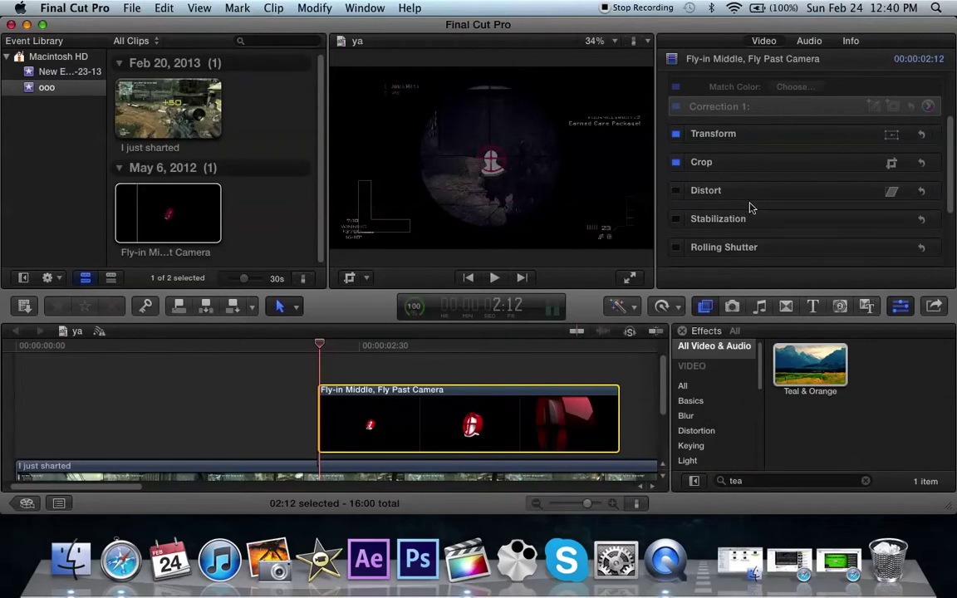
{"action": "scroll", "coordinate": [730, 208], "scroll_direction": "down", "scroll_amount": 3}
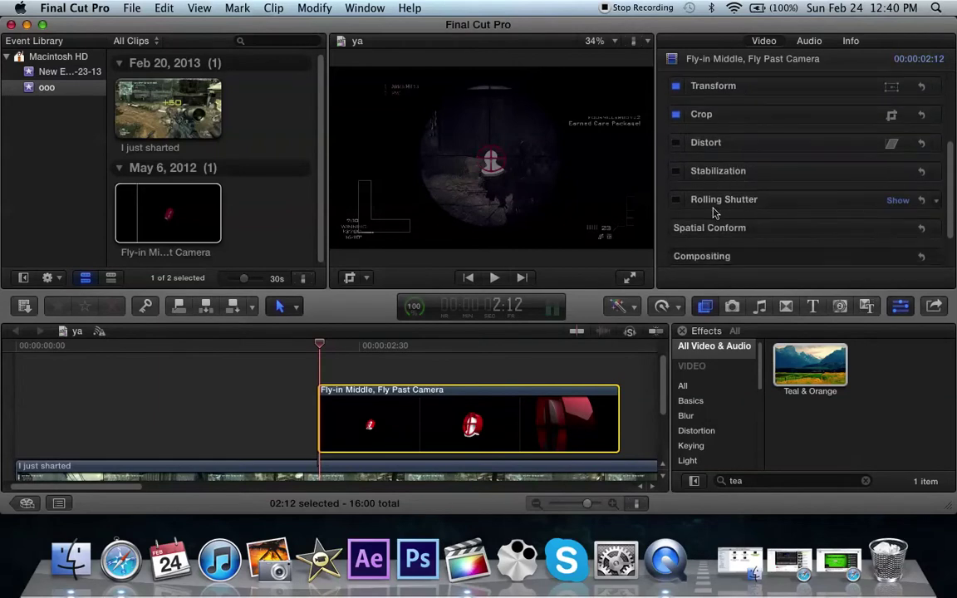
{"action": "scroll", "coordinate": [686, 199], "scroll_direction": "down", "scroll_amount": 3}
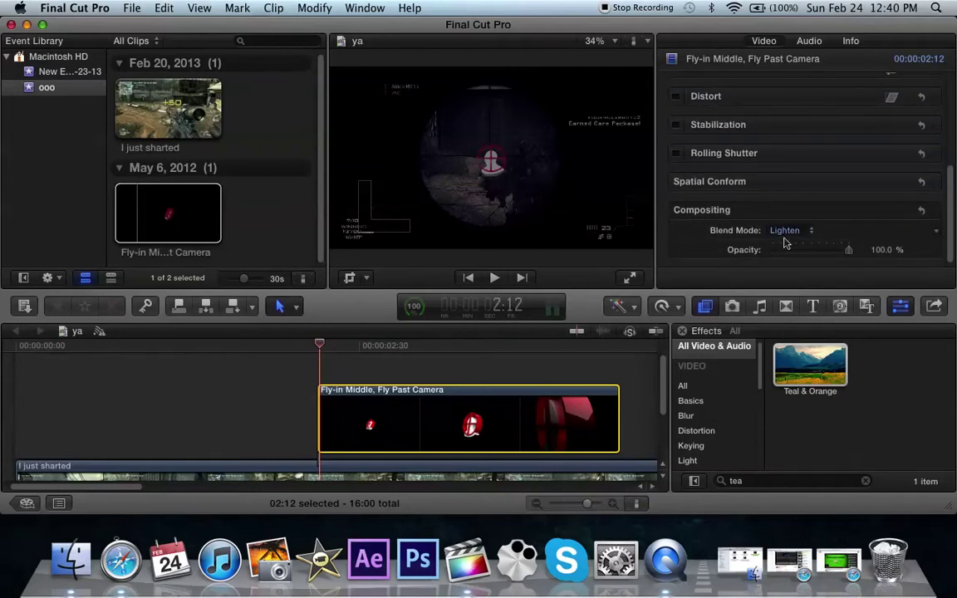
{"action": "left_click", "coordinate": [782, 235]}
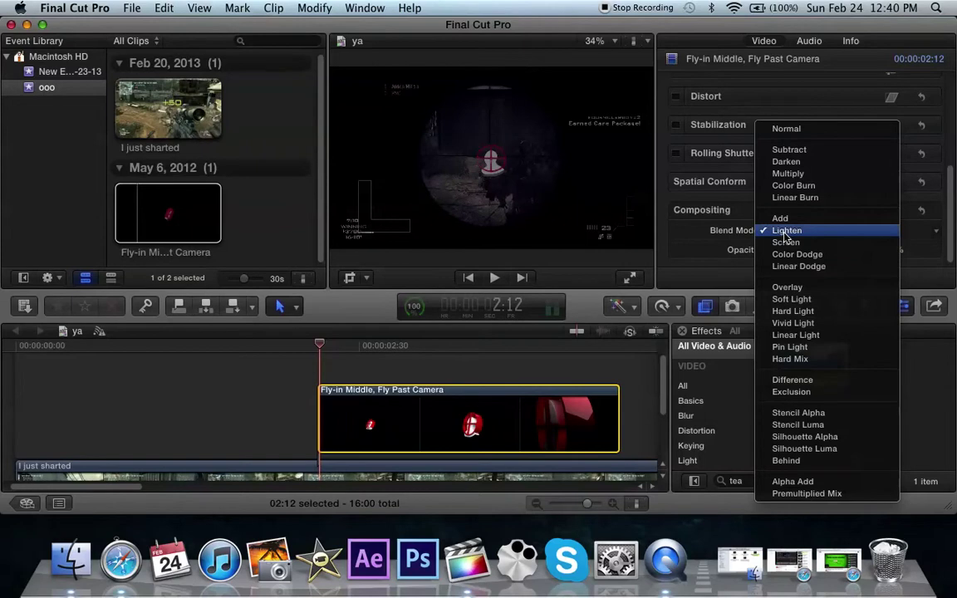
{"action": "left_click", "coordinate": [784, 233]}
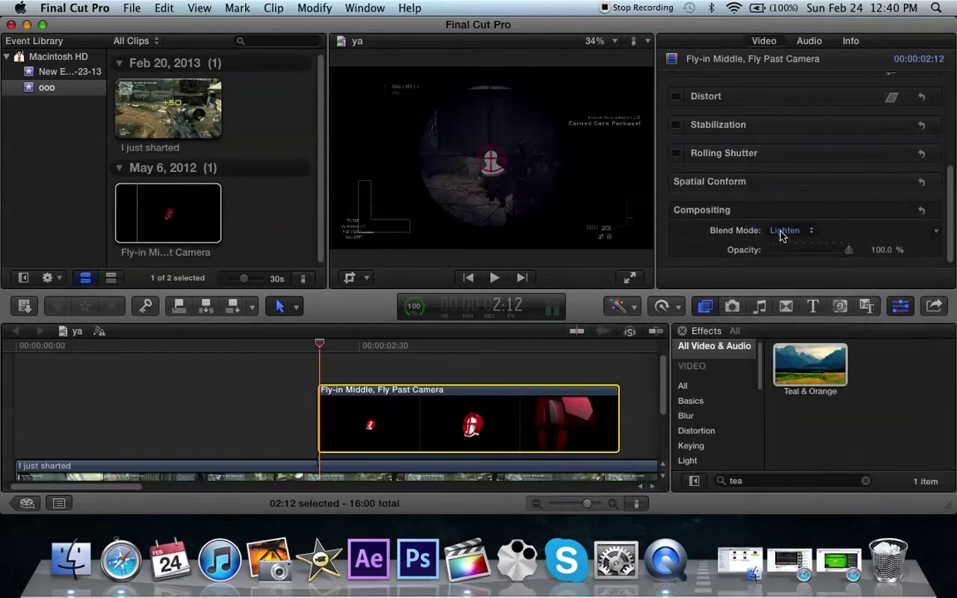
{"action": "left_click", "coordinate": [784, 235]}
{"action": "left_click", "coordinate": [802, 129]}
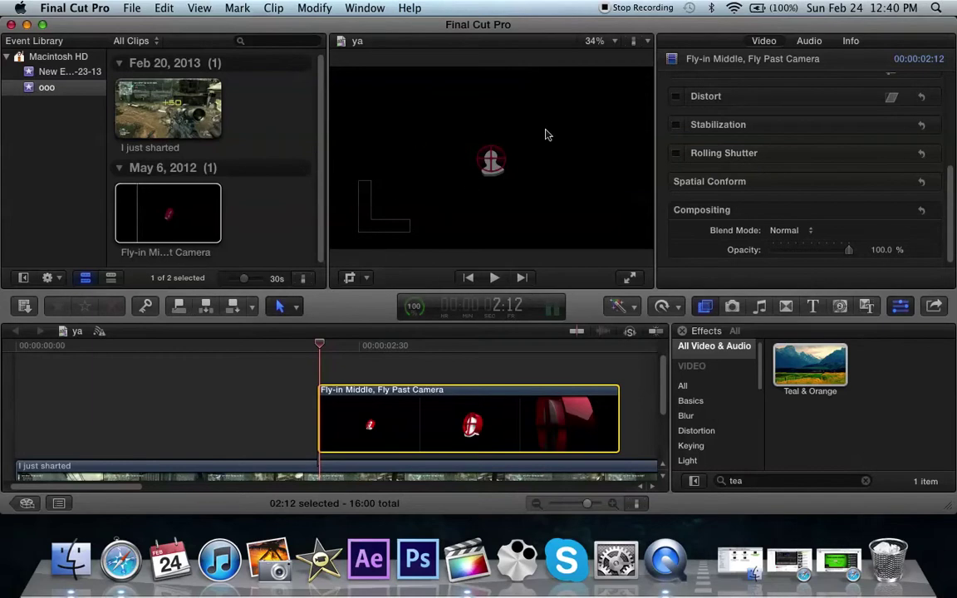
{"action": "left_click", "coordinate": [777, 237]}
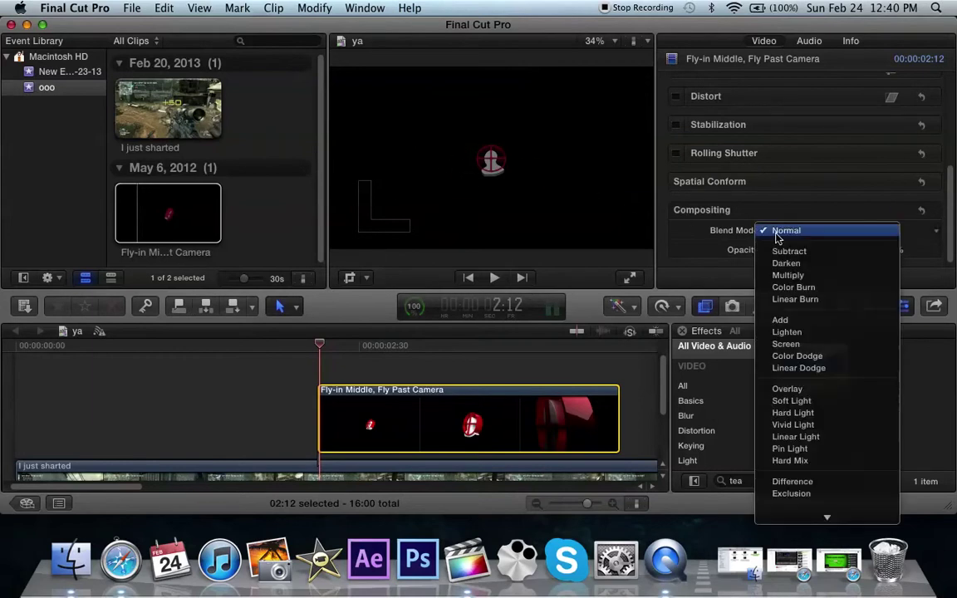
{"action": "left_click", "coordinate": [807, 332]}
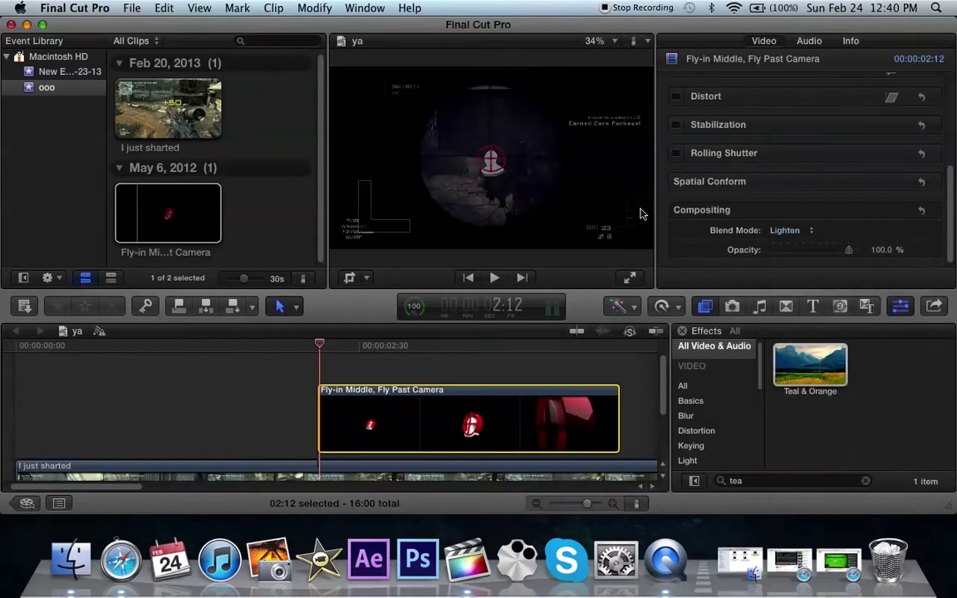
Step: Lower the fly-in clip's opacity to 56.37 % as a test, and restore it to 100 %
{"action": "left_click_drag", "start_coordinate": [848, 251], "coordinate": [815, 259]}
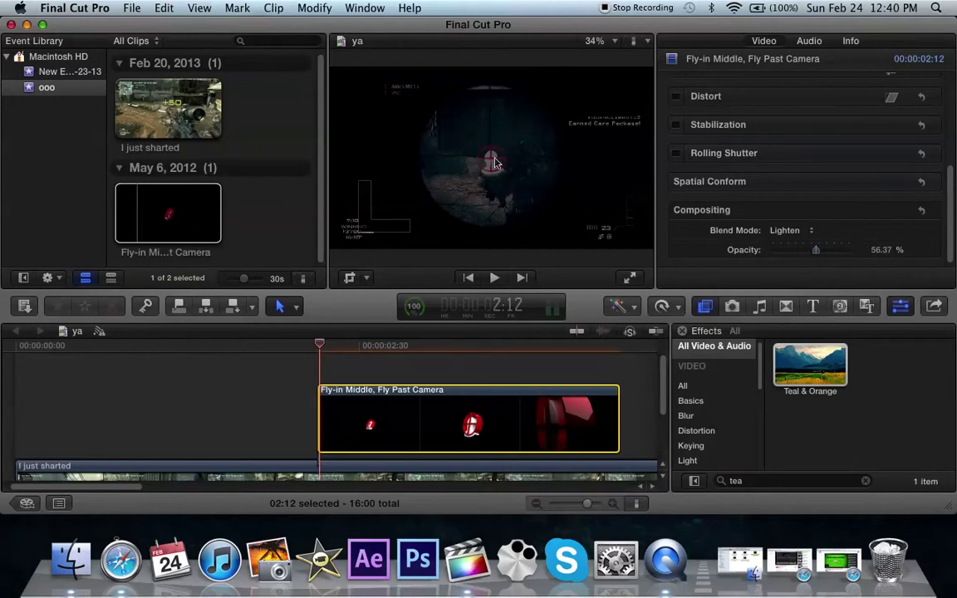
{"action": "left_click_drag", "start_coordinate": [815, 250], "coordinate": [875, 261]}
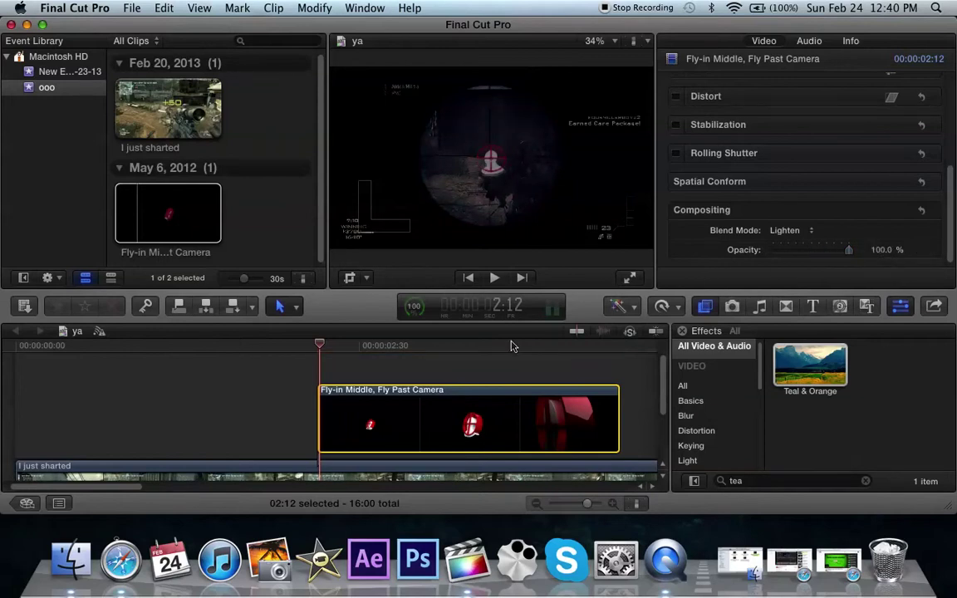
Step: Move the playhead to 2:17 and try to apply the Teal & Orange effect to the "I just sharted" gameplay clip
{"action": "scroll", "coordinate": [511, 344], "scroll_direction": "down", "scroll_amount": 3}
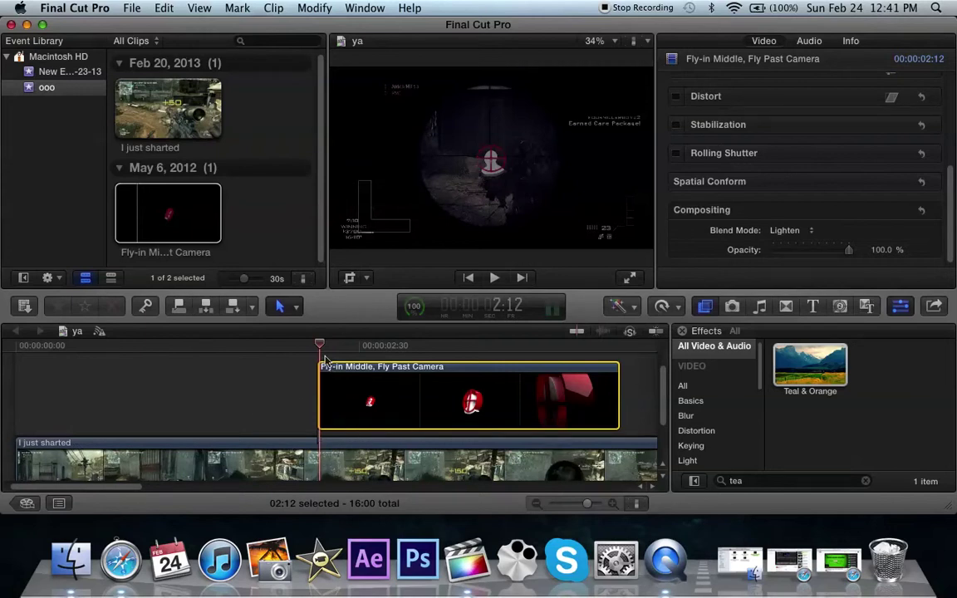
{"action": "left_click_drag", "start_coordinate": [322, 347], "coordinate": [331, 367]}
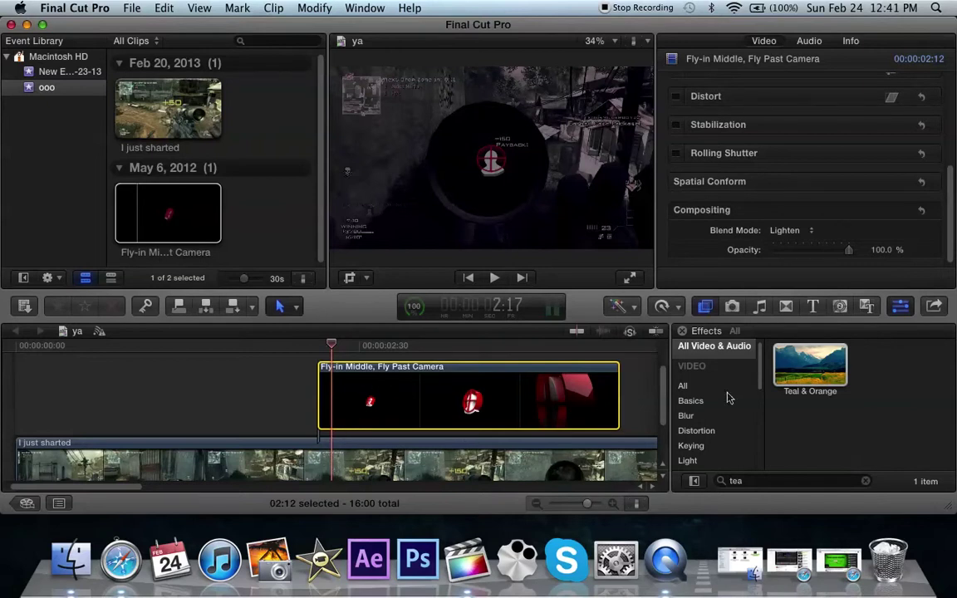
{"action": "left_click", "coordinate": [818, 365]}
{"action": "left_click_drag", "start_coordinate": [828, 366], "coordinate": [600, 468]}
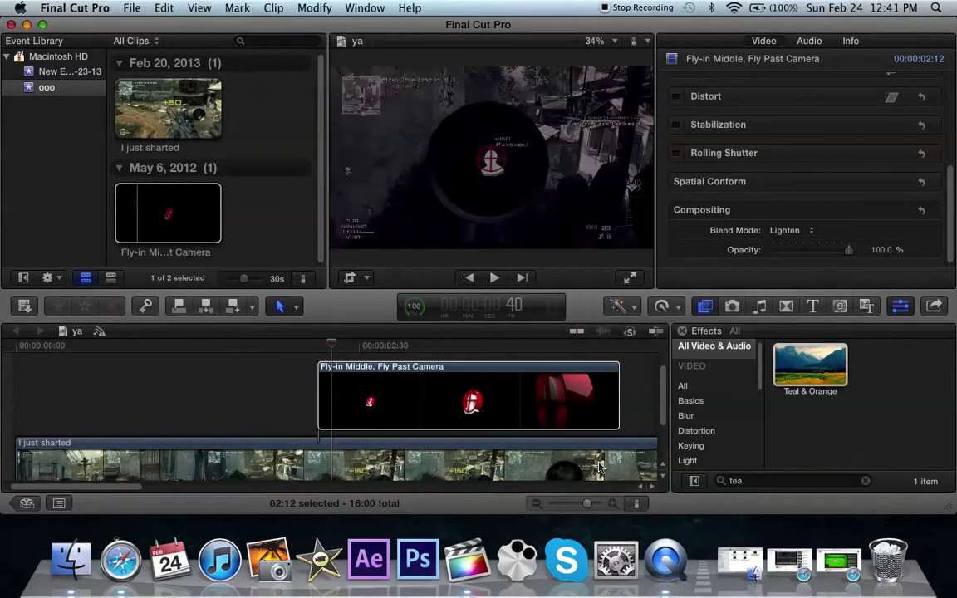
Step: Select the fly-in clip and review its video settings from Color correction and Crop through Compositing
{"action": "left_click", "coordinate": [492, 400]}
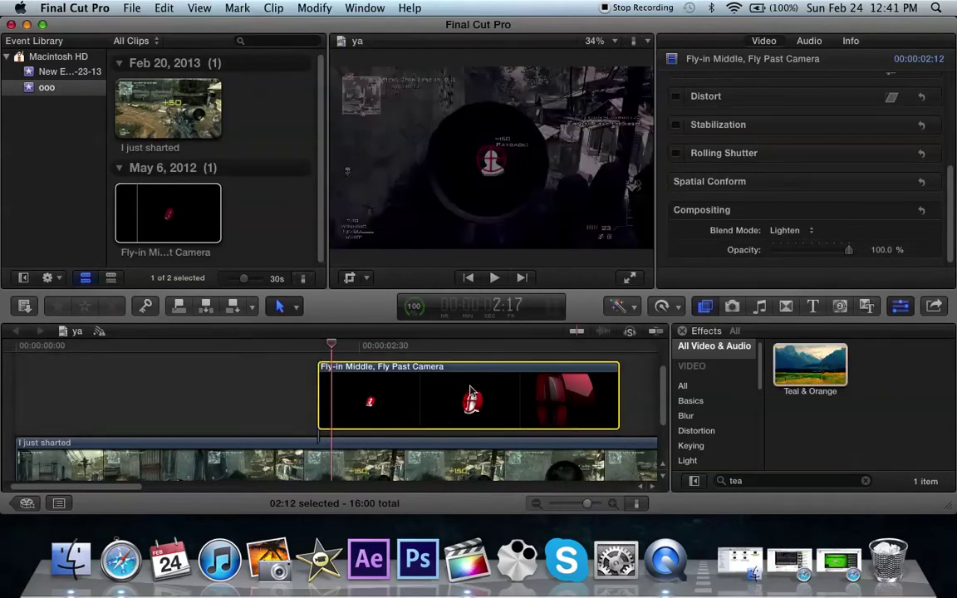
{"action": "scroll", "coordinate": [734, 216], "scroll_direction": "up", "scroll_amount": 1}
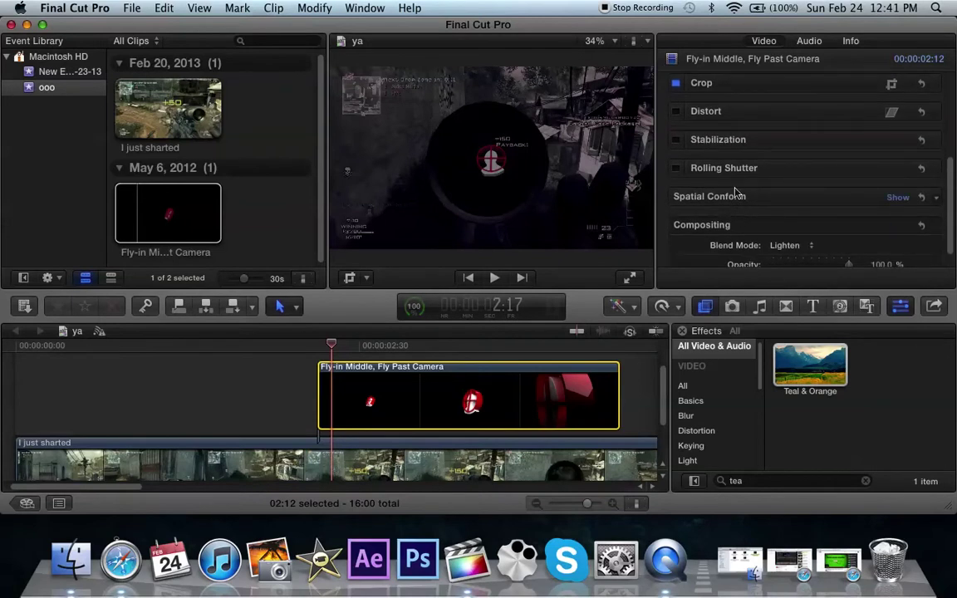
{"action": "scroll", "coordinate": [734, 192], "scroll_direction": "up", "scroll_amount": 4}
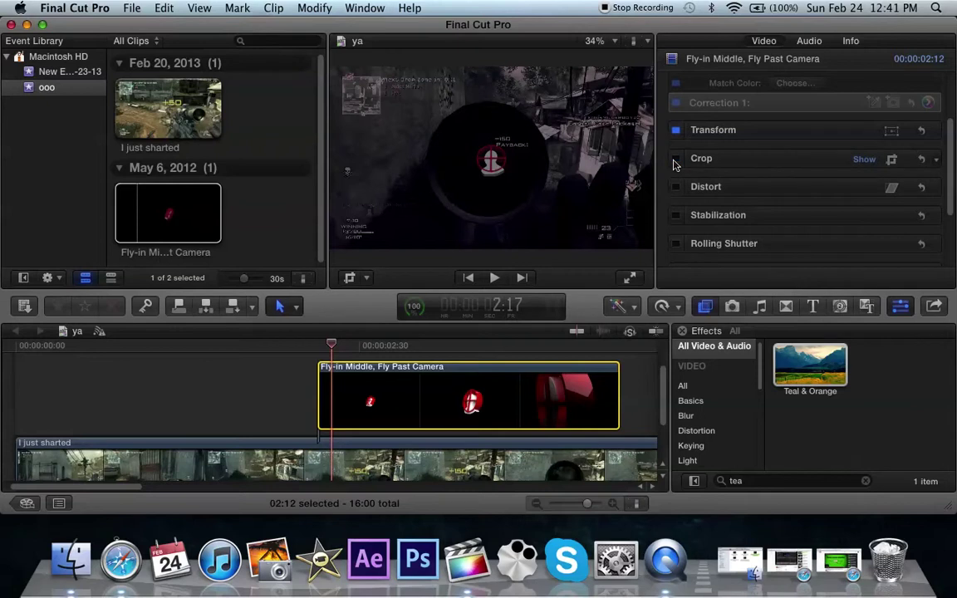
{"action": "scroll", "coordinate": [673, 216], "scroll_direction": "up", "scroll_amount": 4}
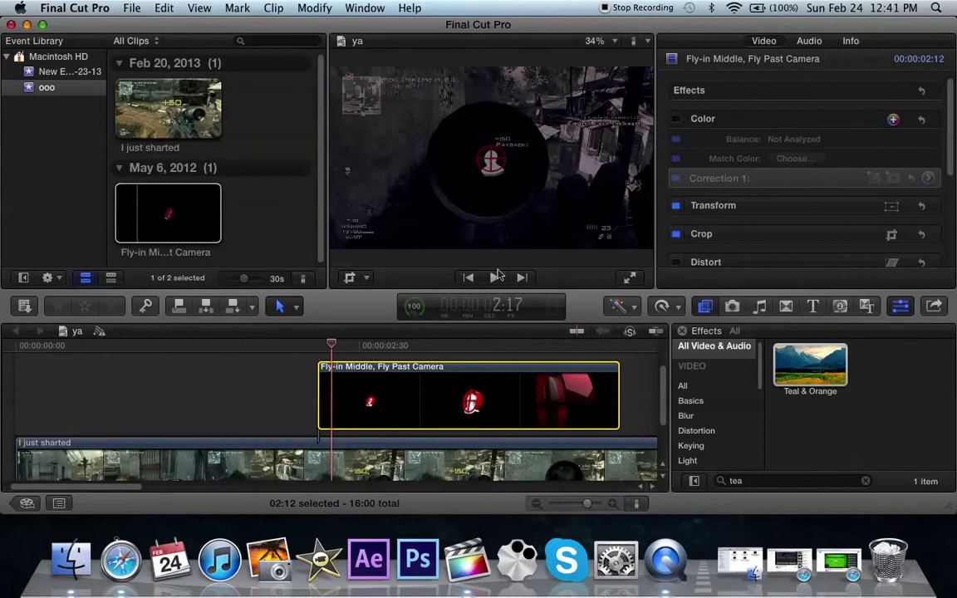
{"action": "scroll", "coordinate": [775, 198], "scroll_direction": "down", "scroll_amount": 3}
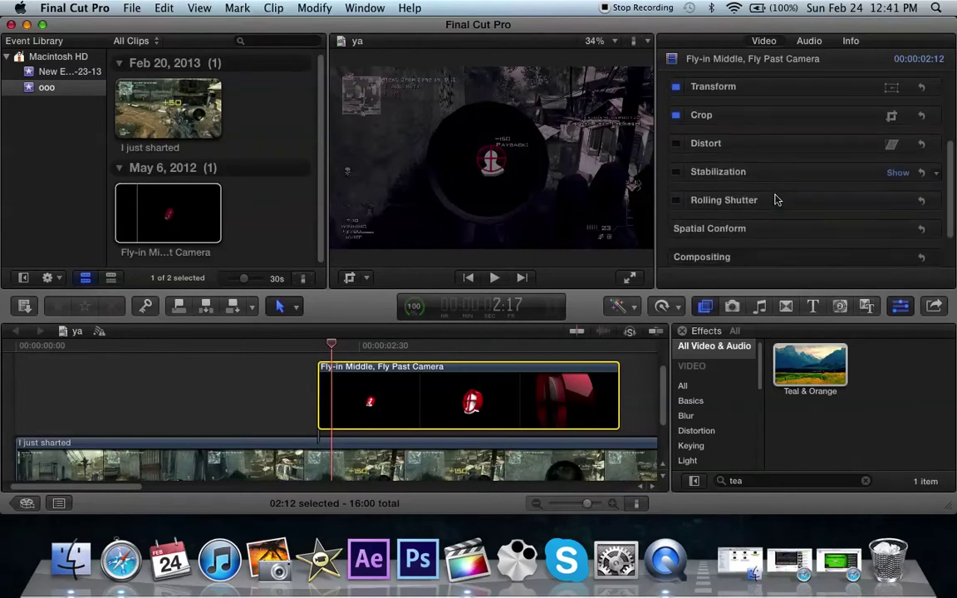
{"action": "scroll", "coordinate": [757, 247], "scroll_direction": "down", "scroll_amount": 2}
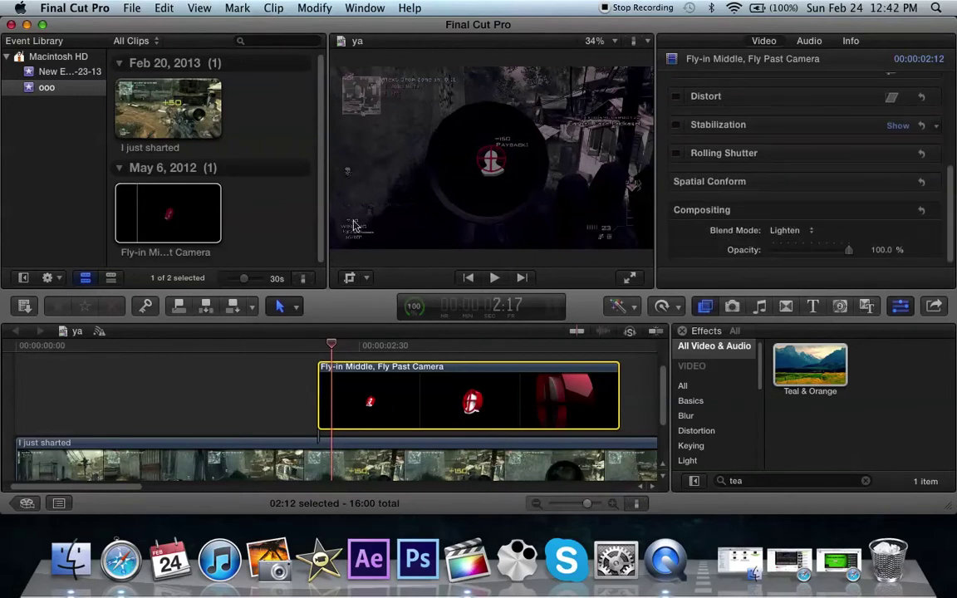
Step: Move the playhead to the start of the timeline, and minimise the Headshot 3D Vegas Render folder and editor windows to show the desktop
{"action": "left_click_drag", "start_coordinate": [332, 348], "coordinate": [10, 343]}
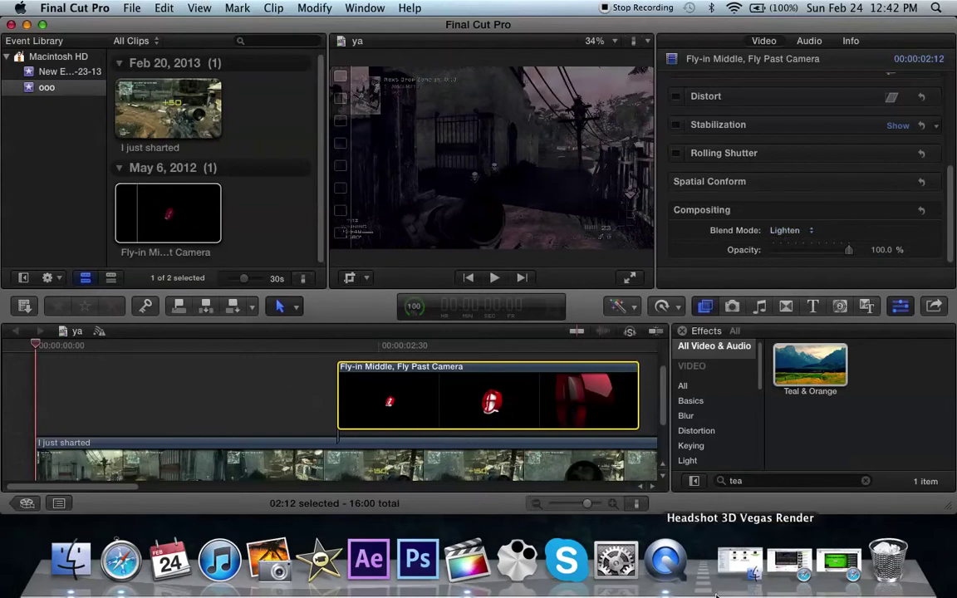
{"action": "left_click", "coordinate": [65, 565]}
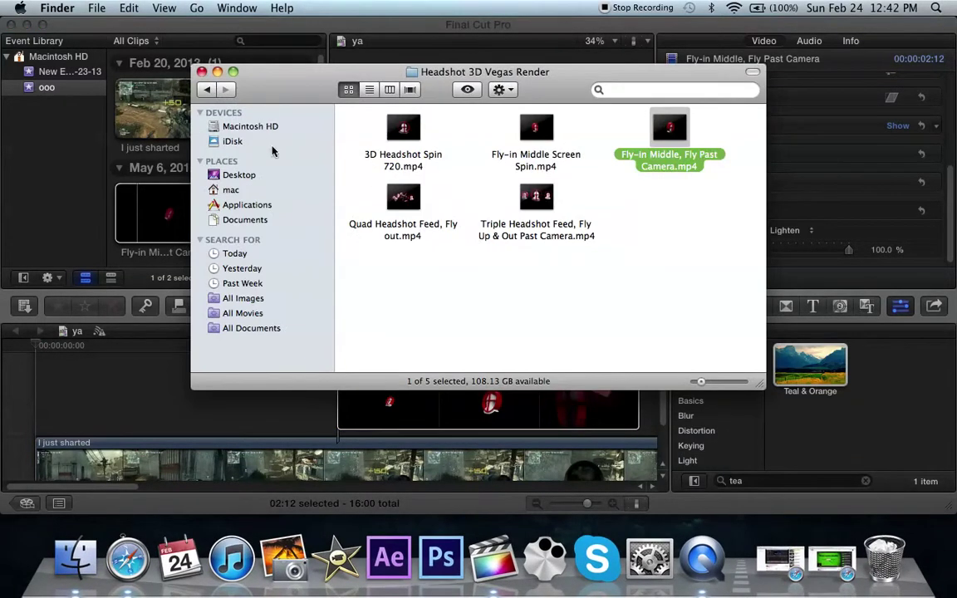
{"action": "left_click", "coordinate": [217, 71]}
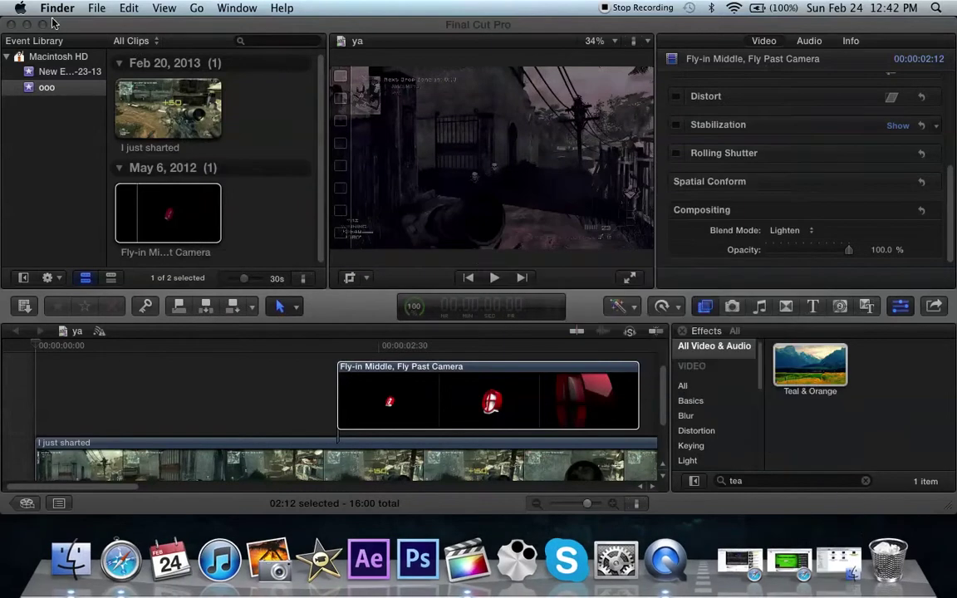
{"action": "left_click", "coordinate": [26, 25]}
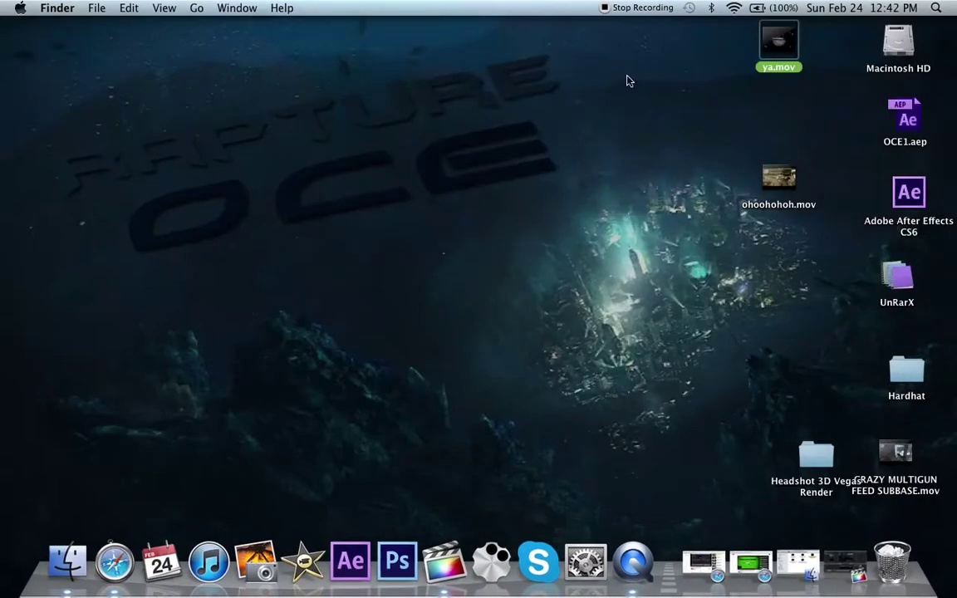
Step: Play the rendered ya.mov from the desktop in QuickTime Player, then close it and return to the project in Final Cut Pro
{"action": "double_click", "coordinate": [783, 48]}
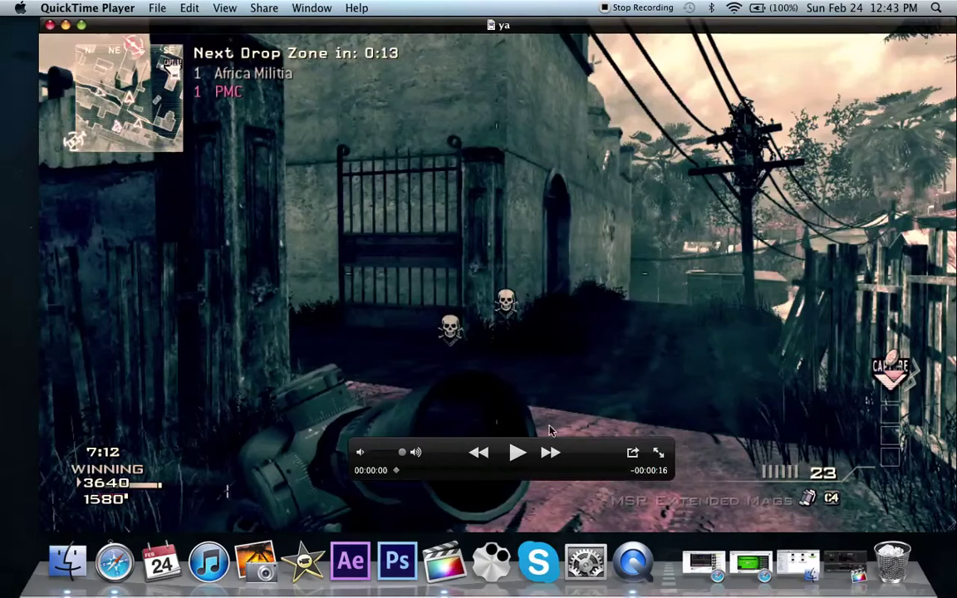
{"action": "left_click", "coordinate": [516, 455]}
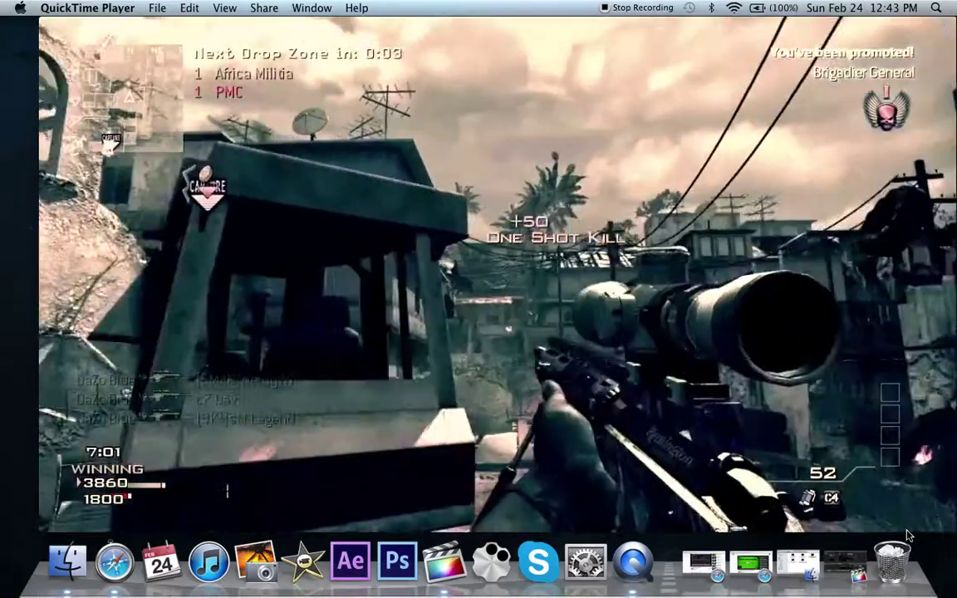
{"action": "mouse_move", "coordinate": [747, 506]}
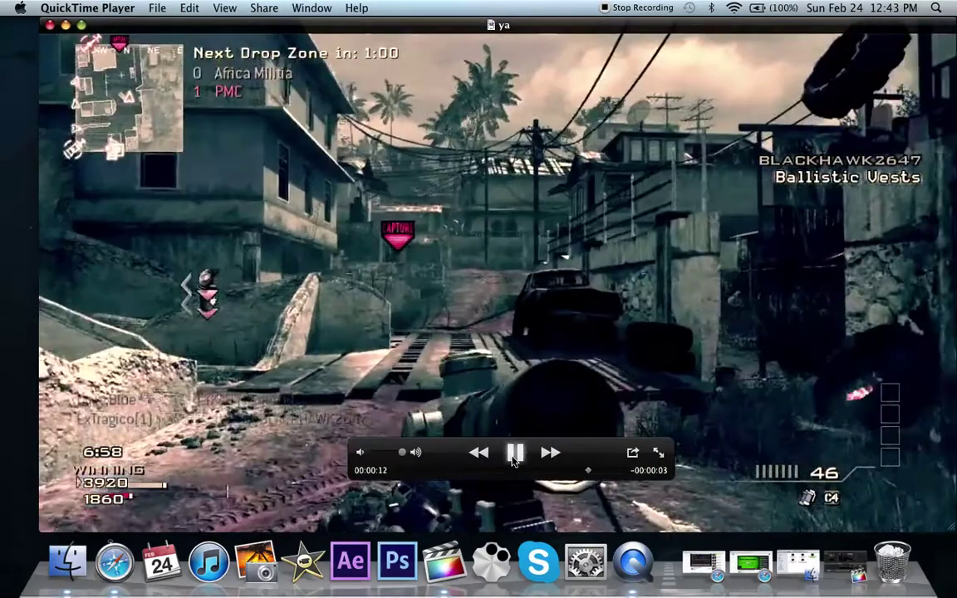
{"action": "left_click", "coordinate": [513, 455]}
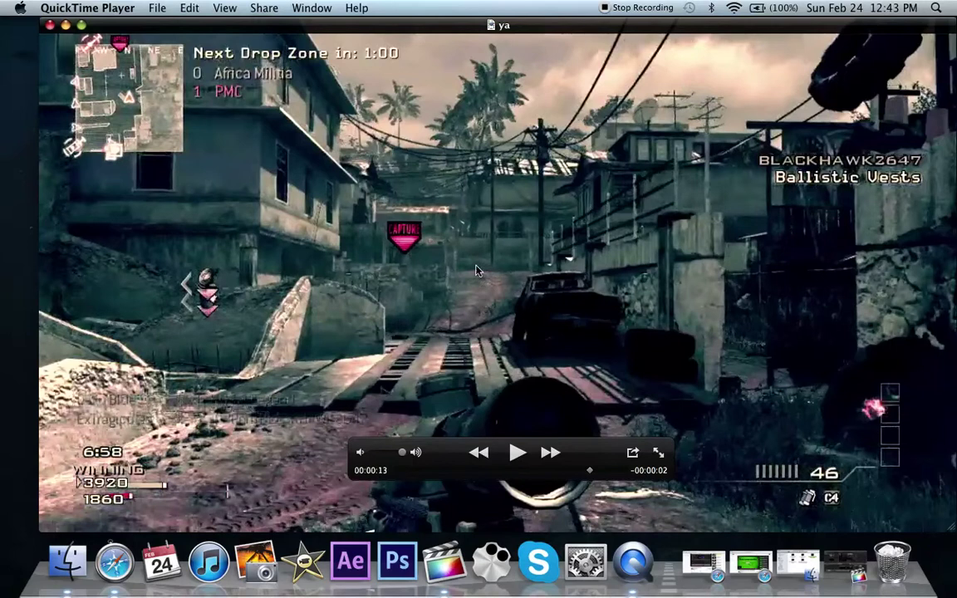
{"action": "left_click", "coordinate": [50, 26]}
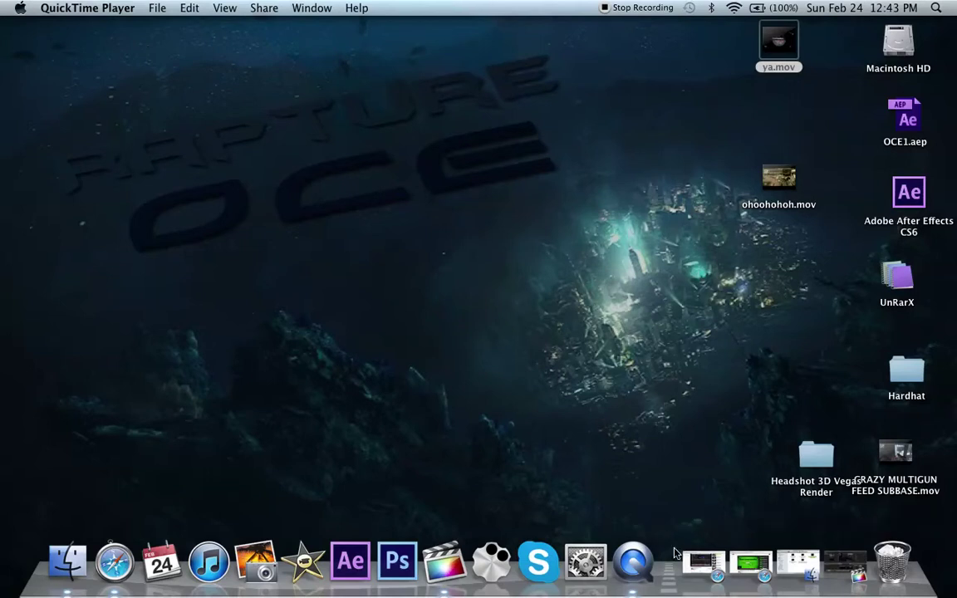
{"action": "left_click", "coordinate": [443, 561]}
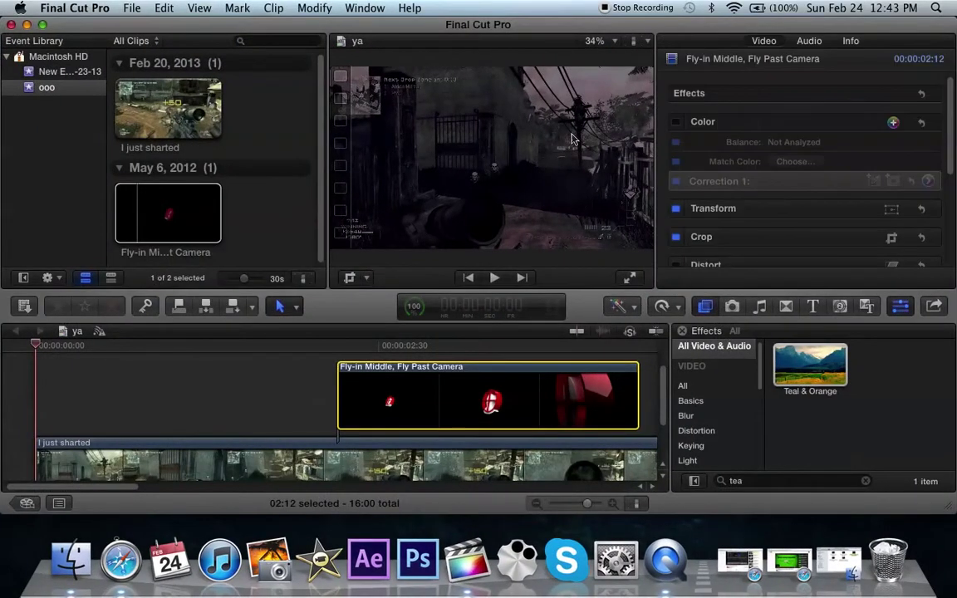